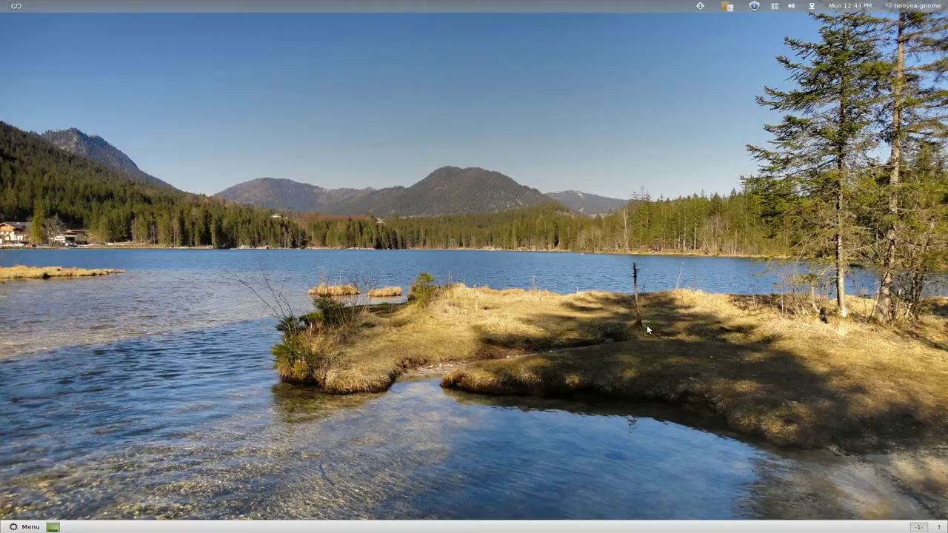
Launch Software Manager from the Kupfer launcher.
key(ctrl+space)
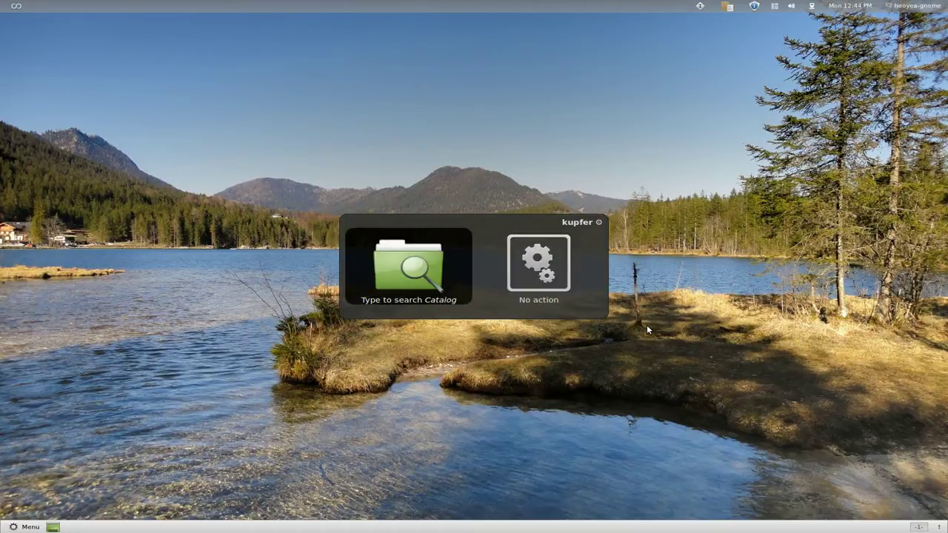
text(so)
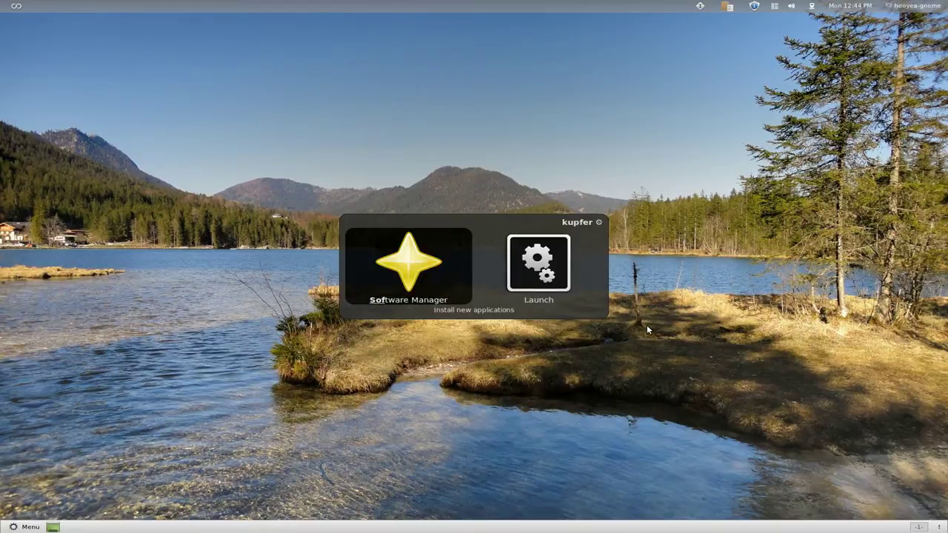
key(Return)
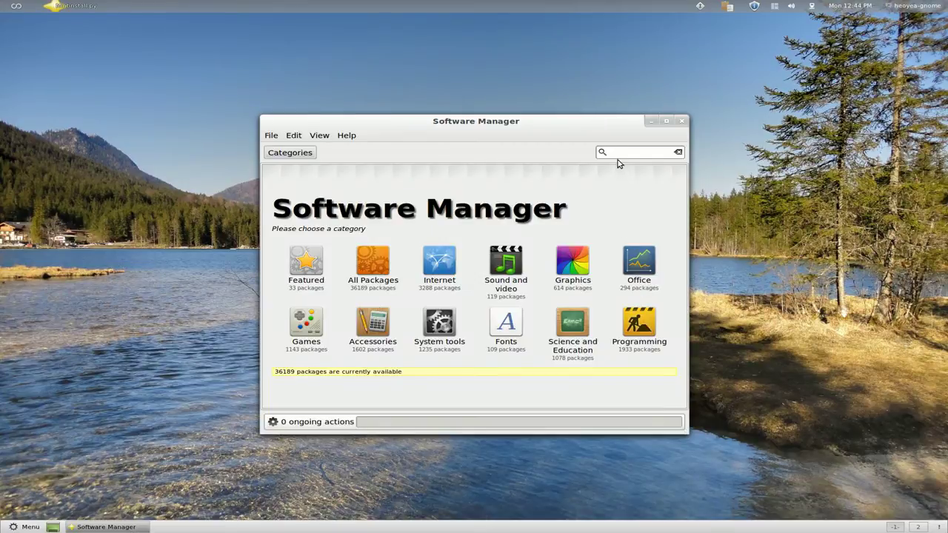
Search for 'ntfs', confirm ntfs-3g shows as Installed, and close Software Manager.
click(621, 154)
text(ntfs)
key(Return)
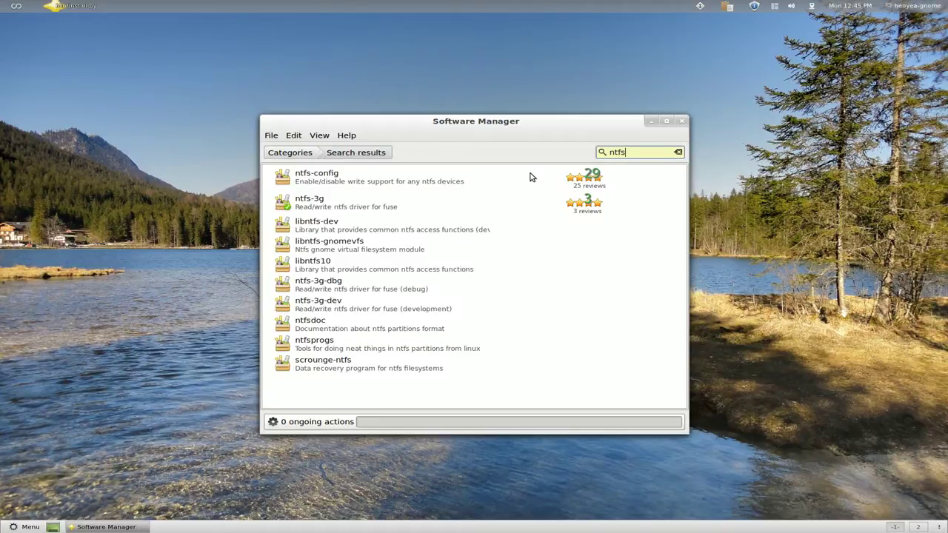
double_click(332, 211)
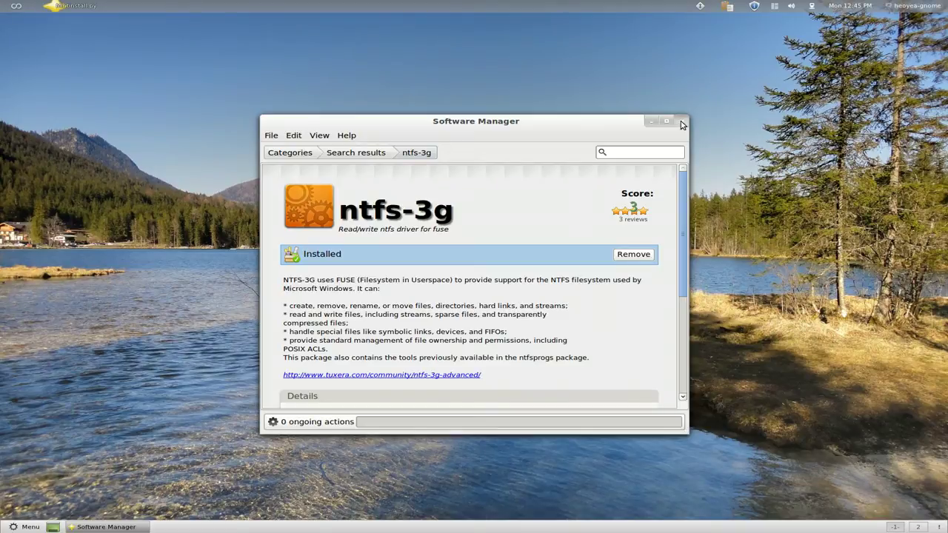
click(682, 124)
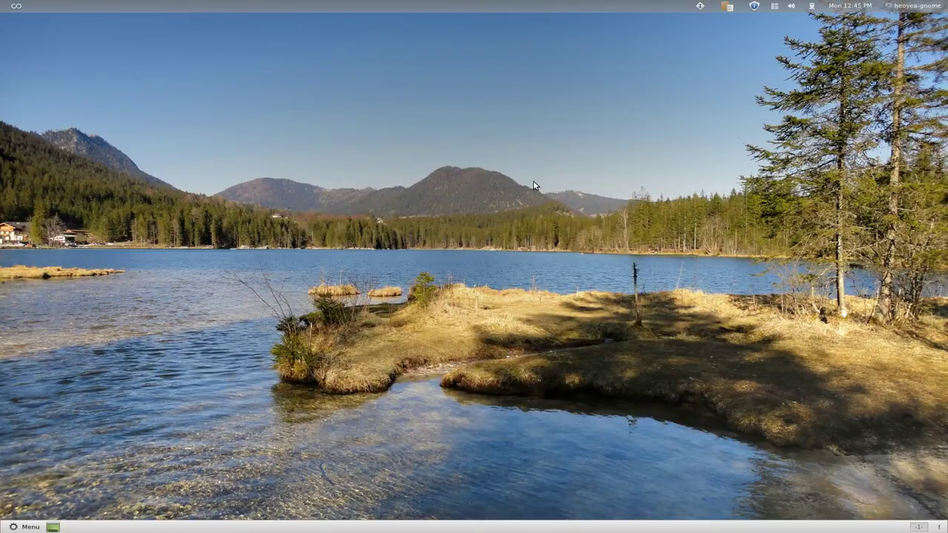
Open the Home Folder in Files by typing 'home' into Kupfer.
key(ctrl+space)
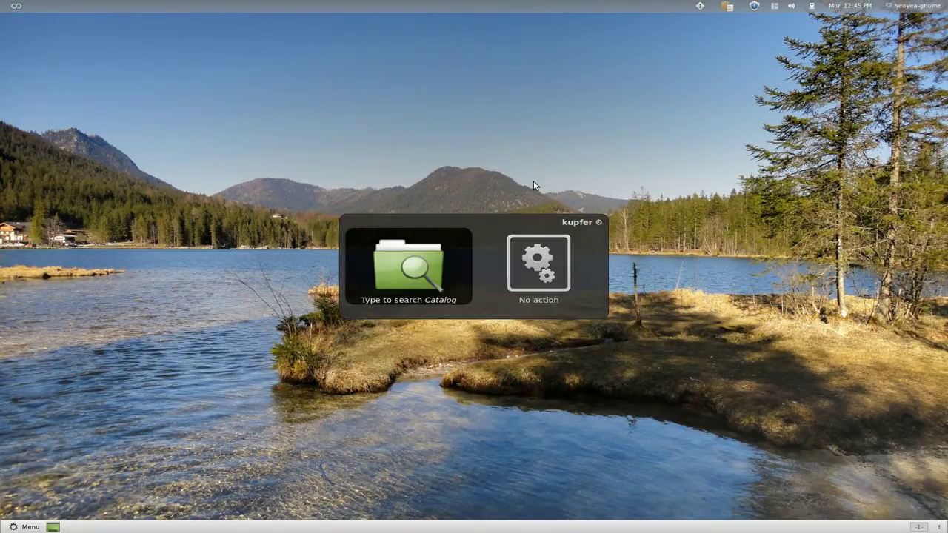
text(home)
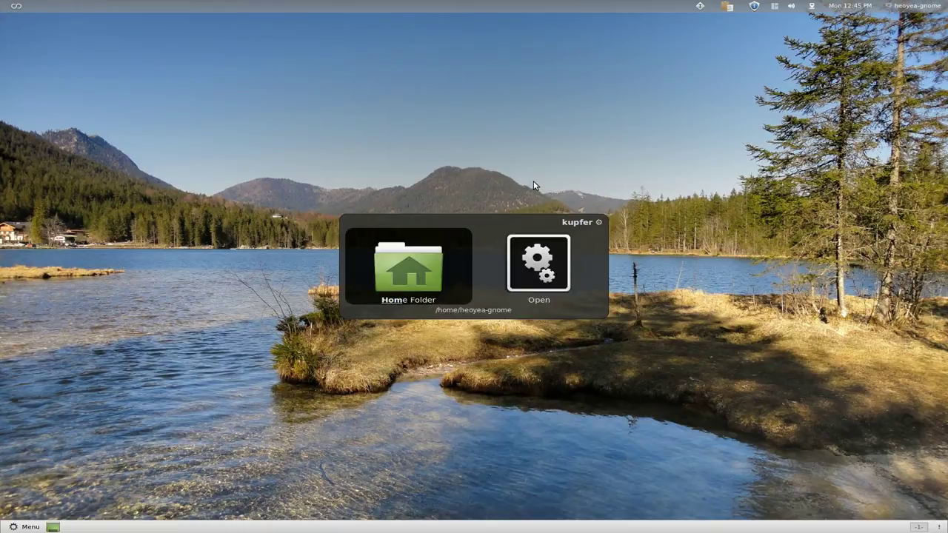
key(Return)
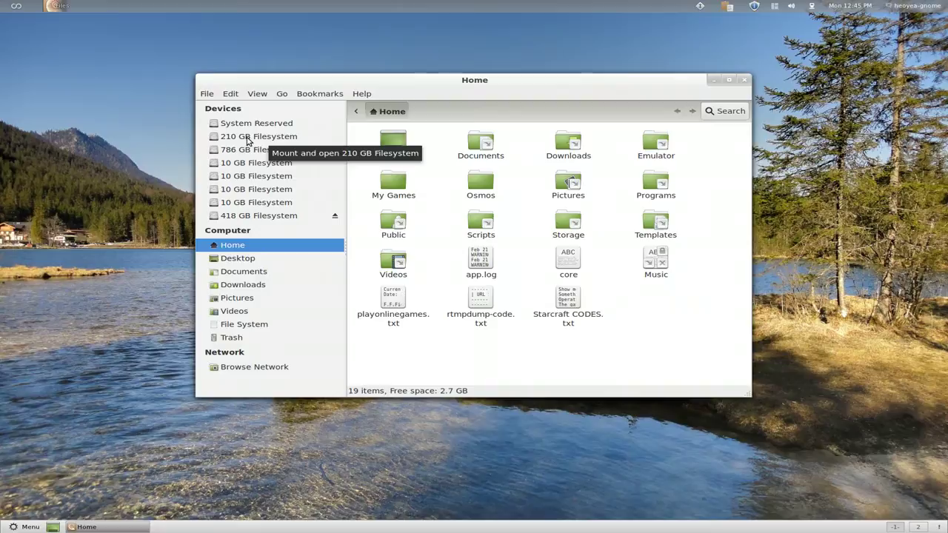
Mount the 210 GB Filesystem and create an 'Untitled Folder' on it.
click(248, 141)
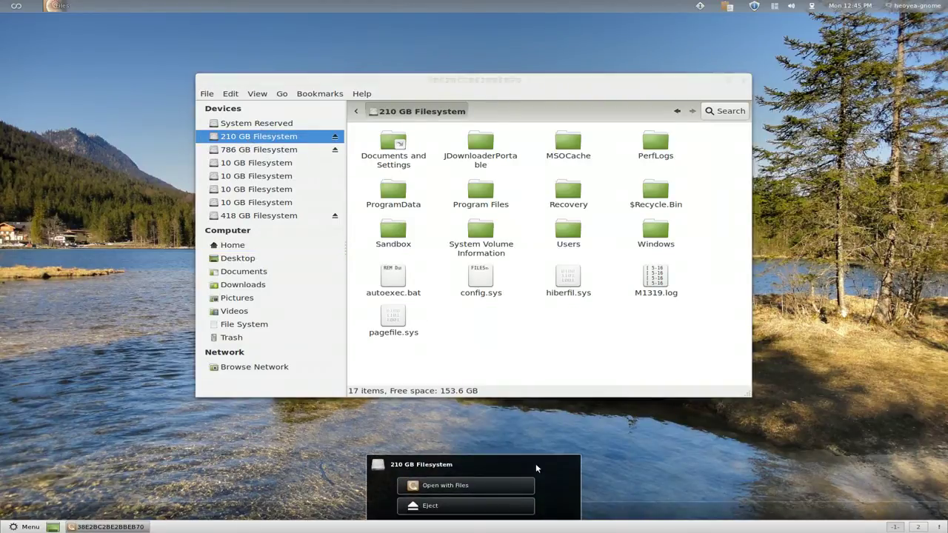
click(564, 500)
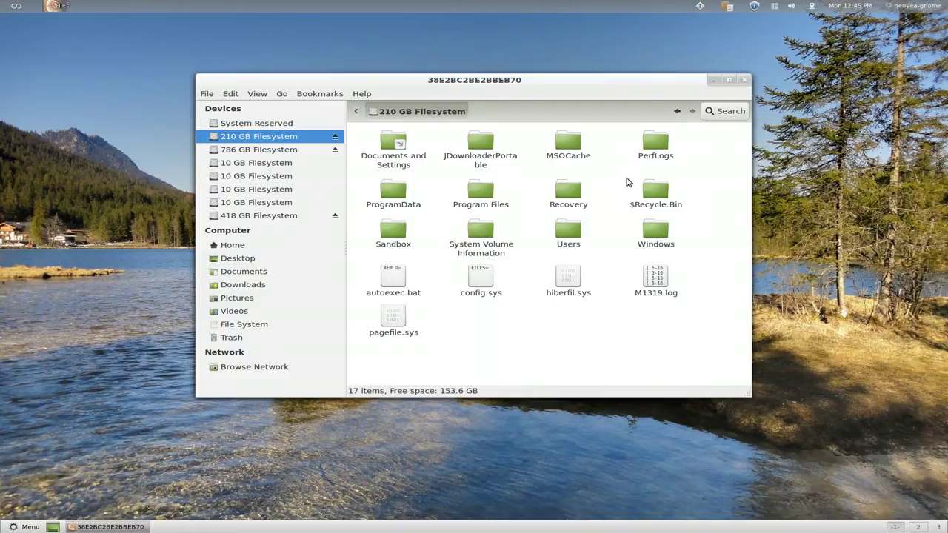
right_click(614, 239)
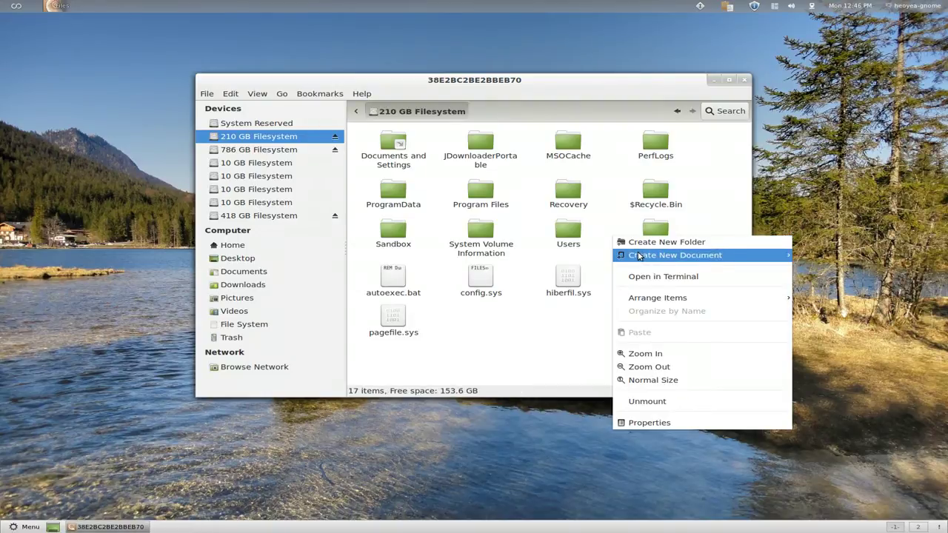
click(630, 241)
click(620, 272)
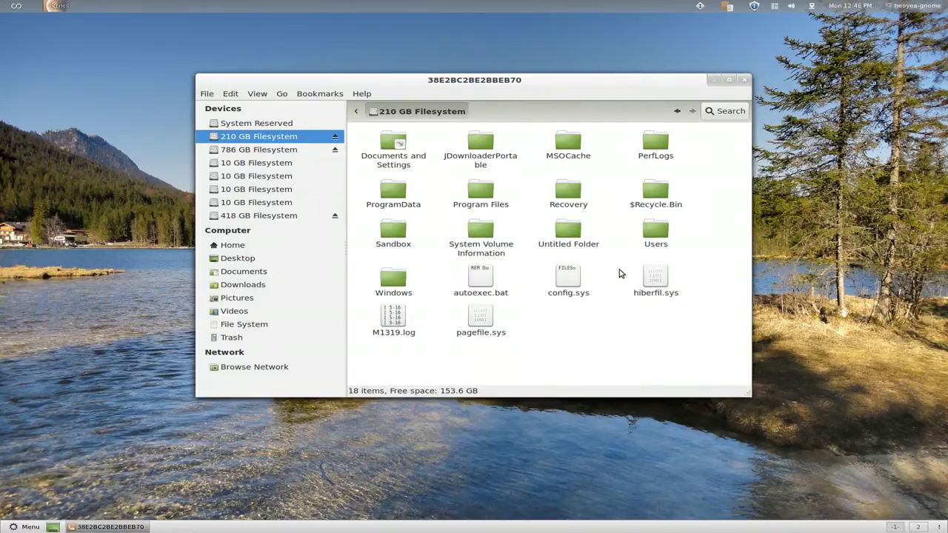
Bring up the folder context menu twice and dismiss it without changes.
right_click(620, 276)
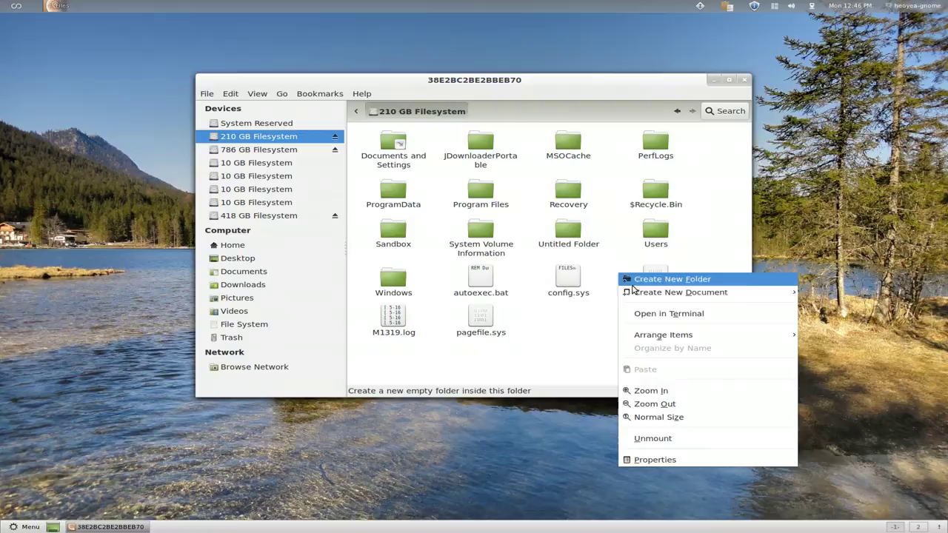
mouse_move(633, 298)
click(579, 317)
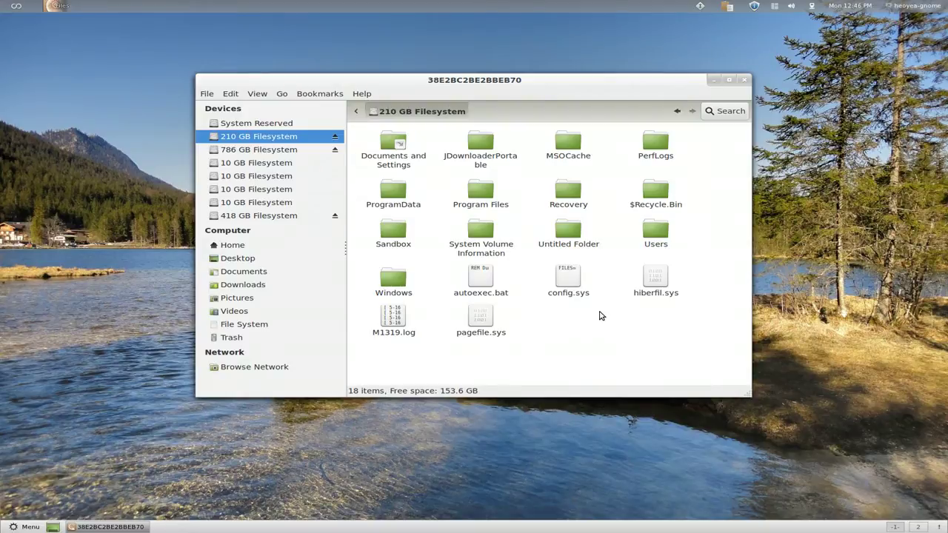
right_click(598, 312)
click(606, 294)
Close Files and relaunch Nautilus as root with 'gksu nautilus', entering the password.
click(746, 82)
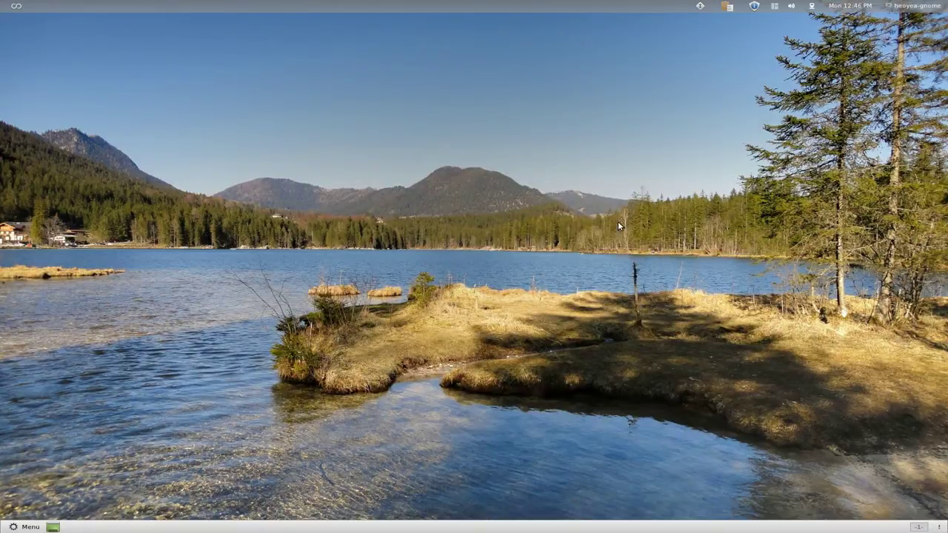
key(alt+F2)
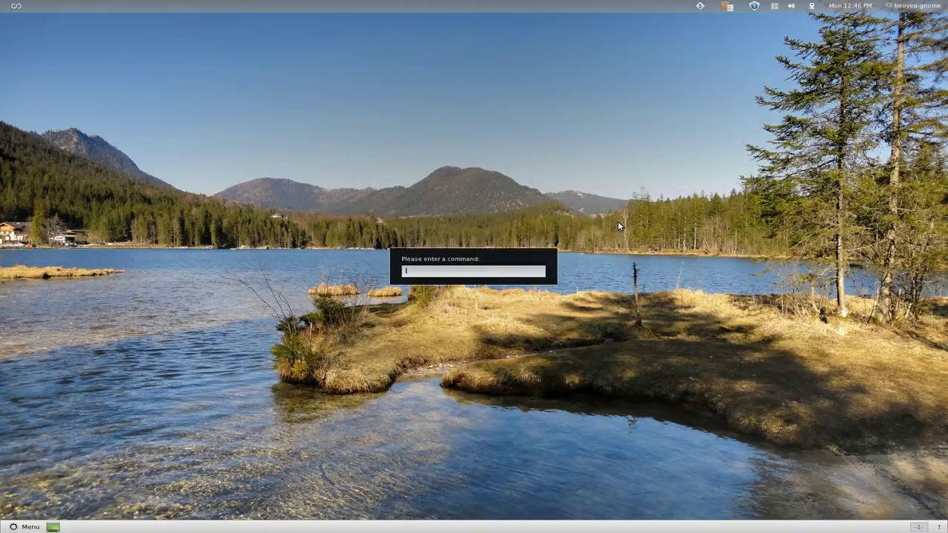
text(gksu)
text(nautilus)
key(Return)
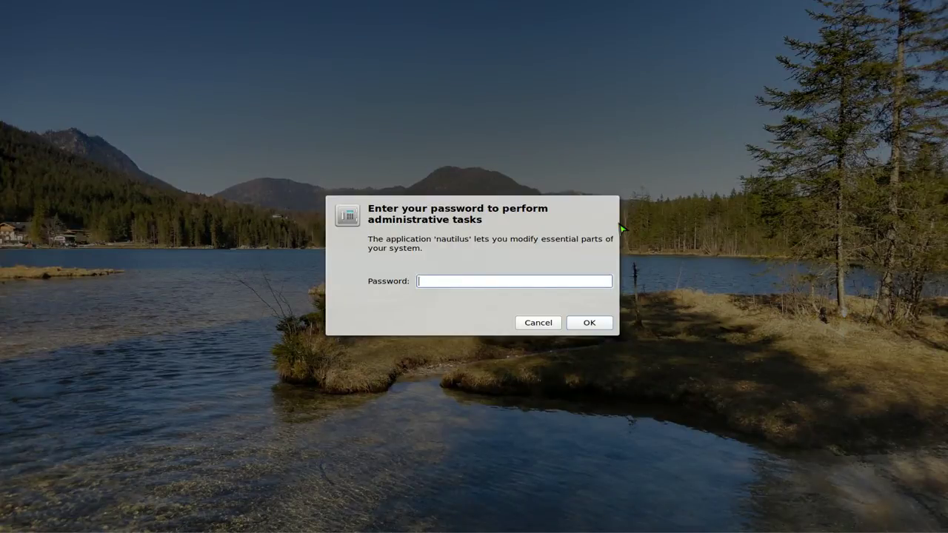
text(*********)
key(Return)
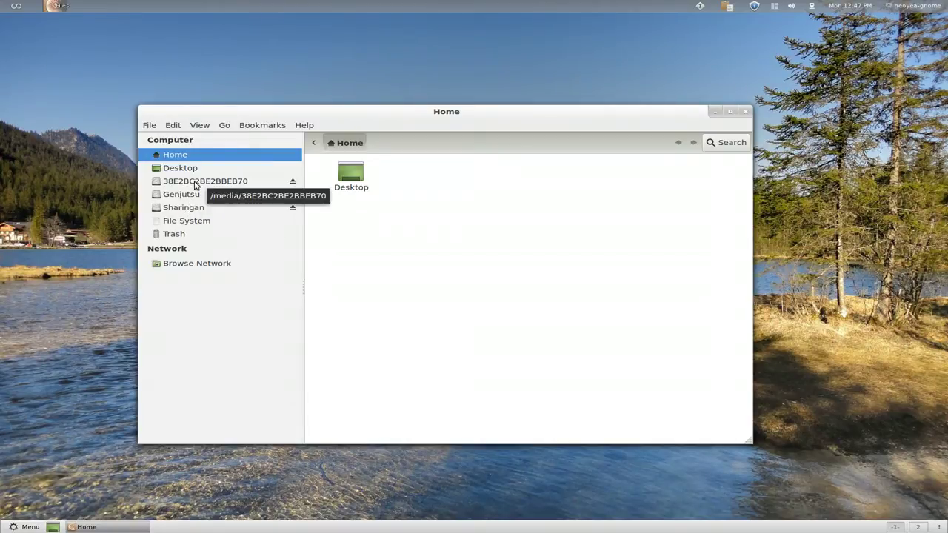
Open the 38E2BC2BE2BBEB70 partition and copy M1319.log onto the desktop.
click(194, 186)
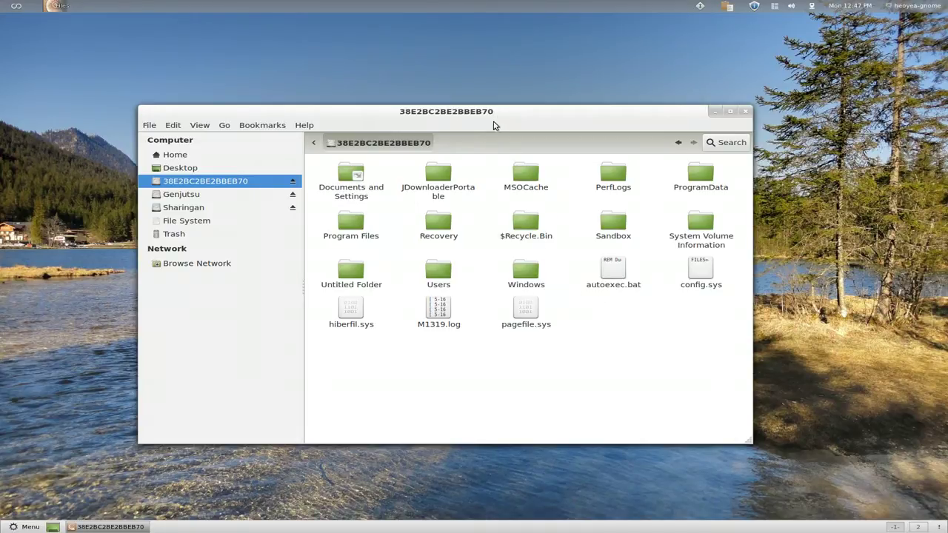
drag(510, 116, 621, 152)
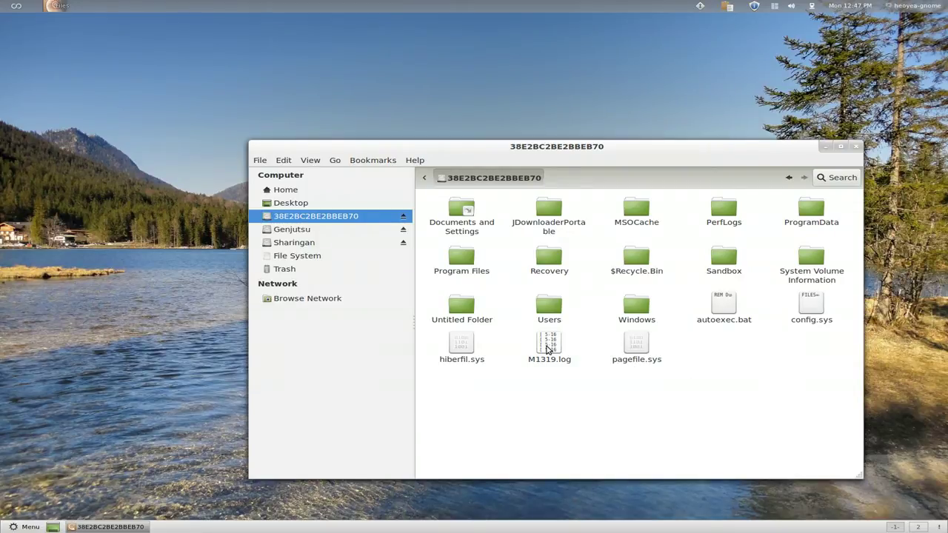
drag(549, 343, 101, 163)
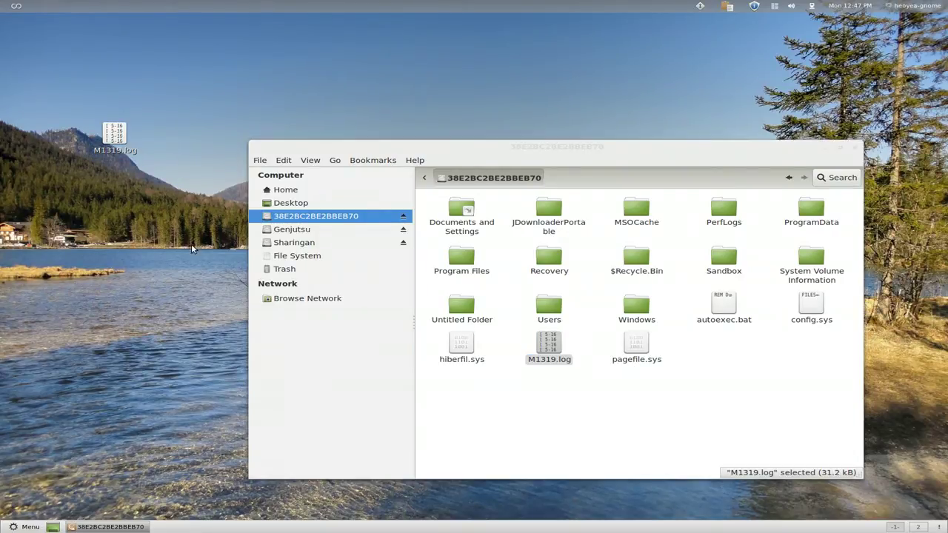
Delete the desktop copy of M1319.log and close the partition's file window.
drag(151, 246, 92, 145)
key(Delete)
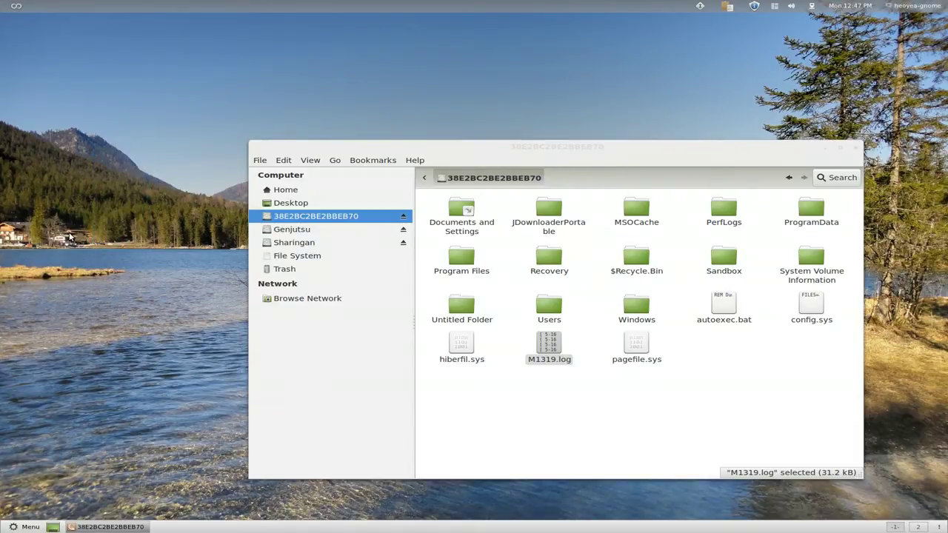
click(686, 415)
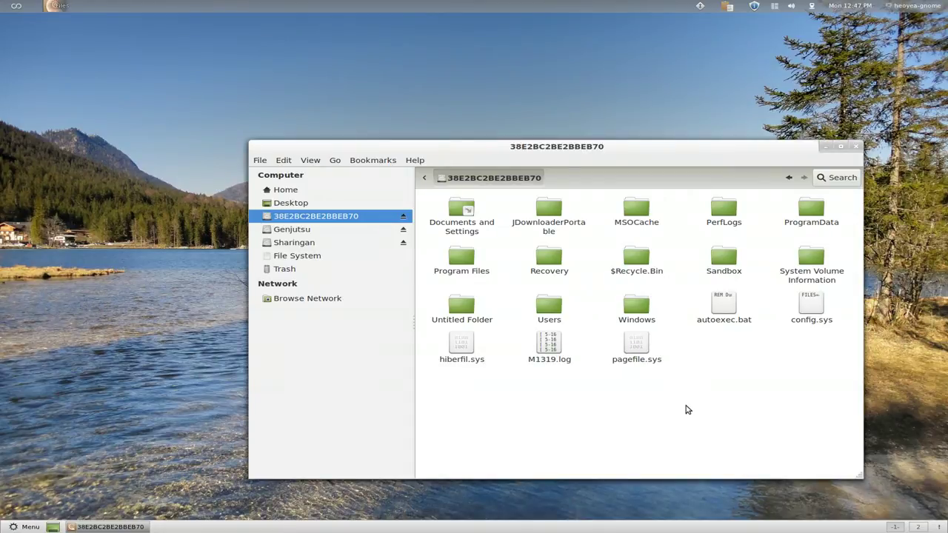
drag(693, 152, 608, 141)
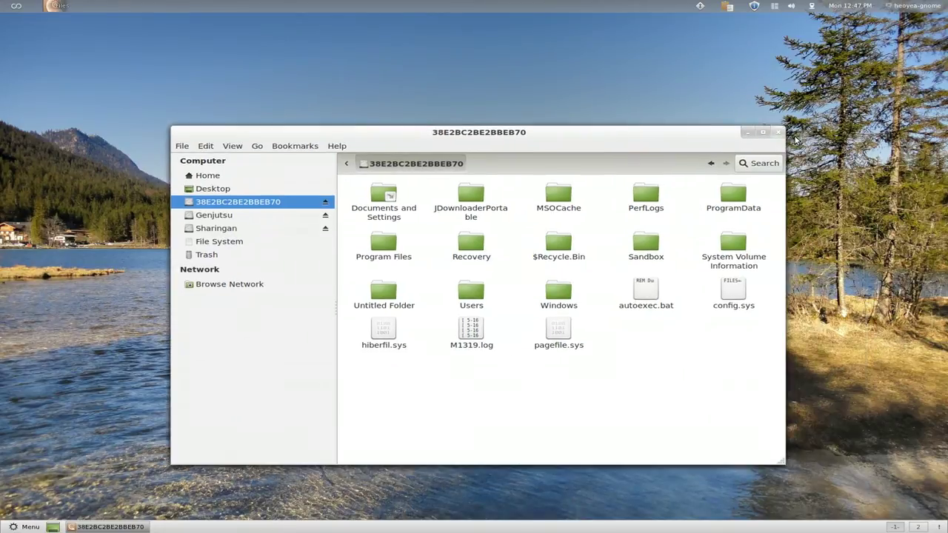
click(779, 132)
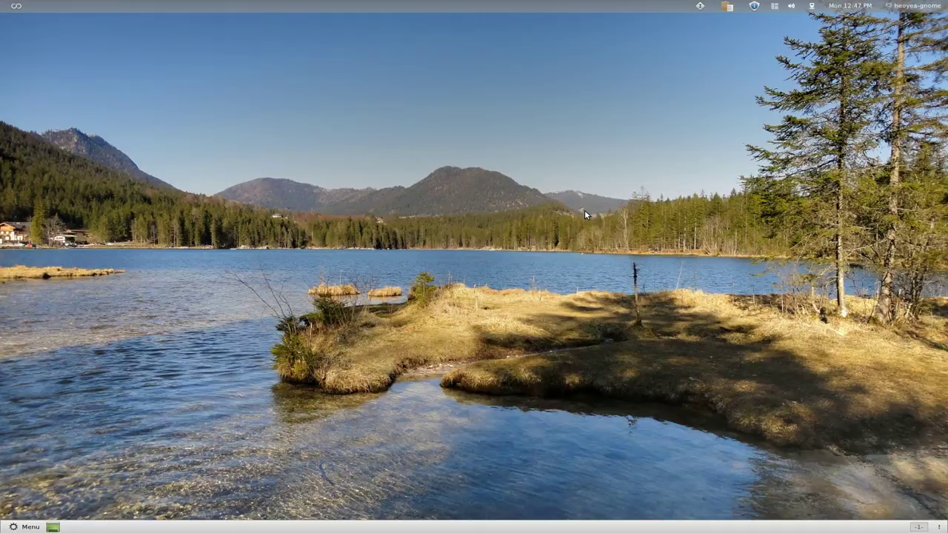
Show the drop-down terminal with a new tab, then hide it again.
key(F12)
key(ctrl+shift+t)
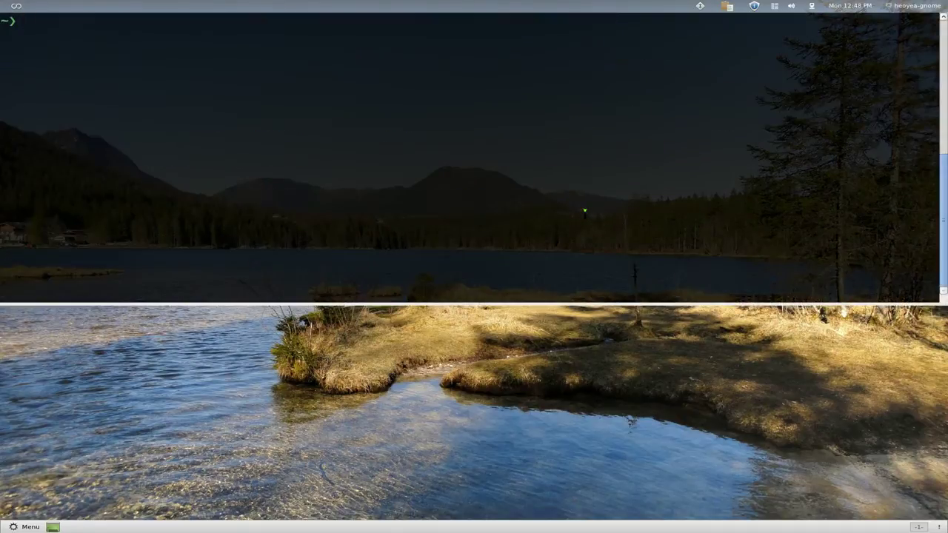
key(F12)
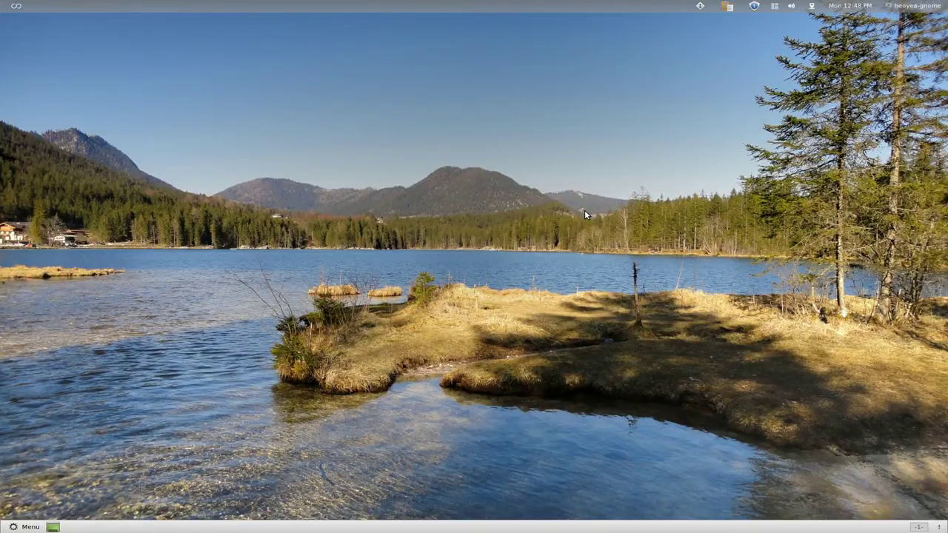
Run 'sudo update-grub' in a new terminal window.
key(ctrl+alt+t)
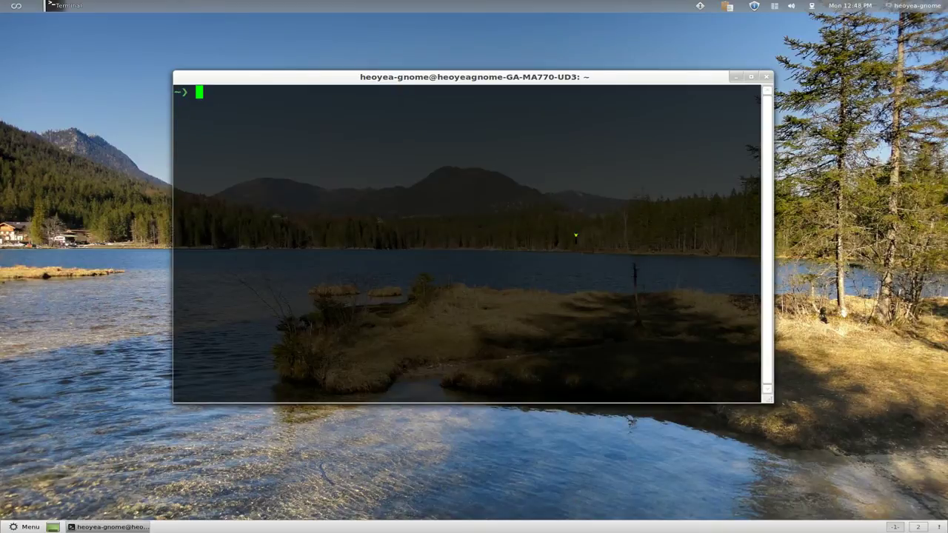
text(sudo upd)
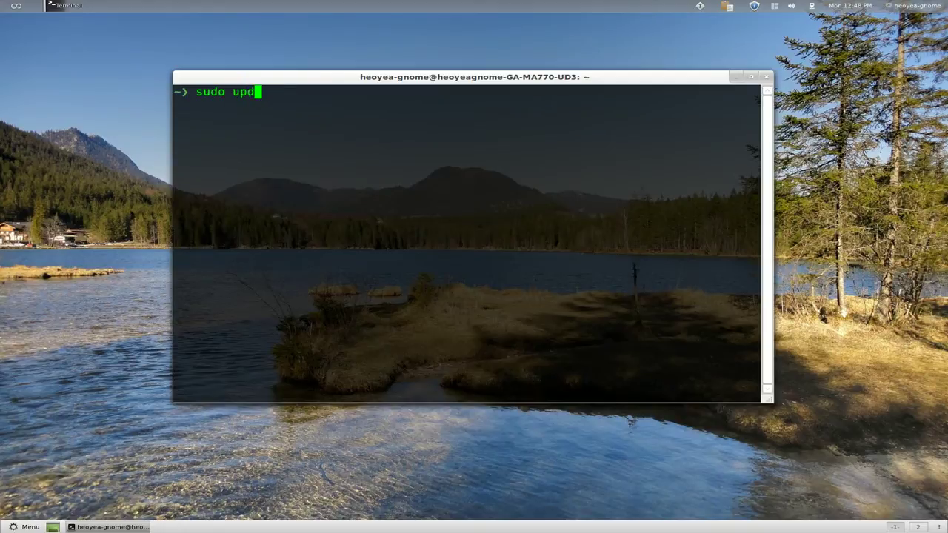
text(ate-grub)
key(Return)
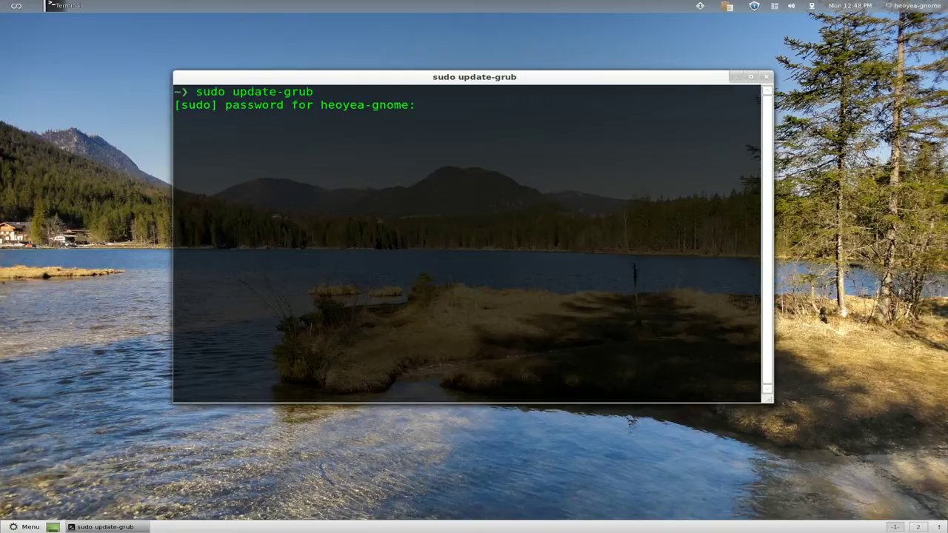
Authorise the GRUB update and highlight the Ubuntu entries found on sdb5 through sdb8.
key(Return)
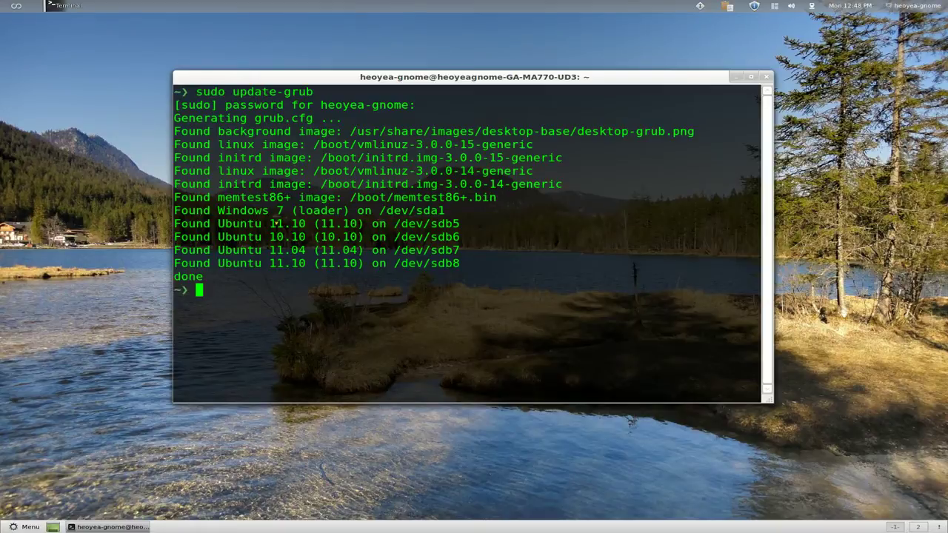
drag(264, 224, 531, 226)
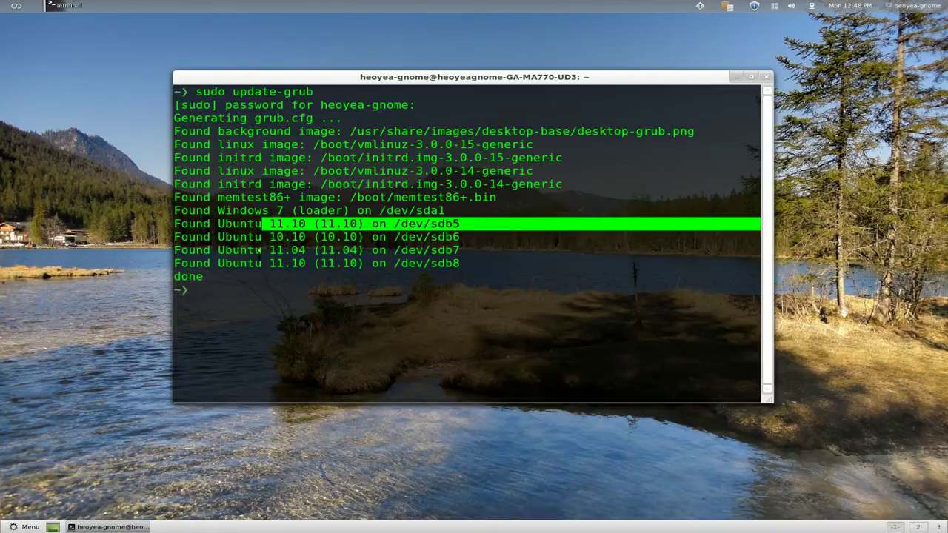
drag(269, 237, 401, 237)
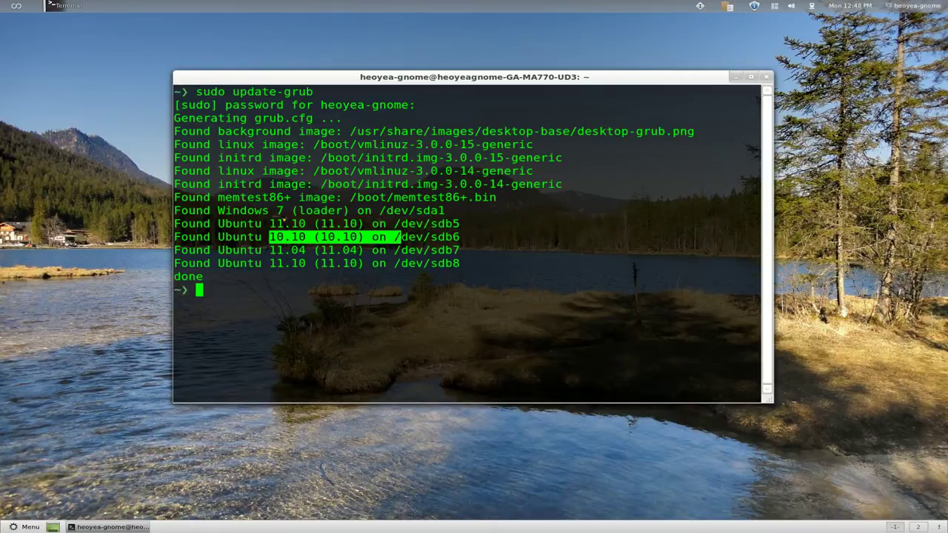
drag(269, 224, 317, 224)
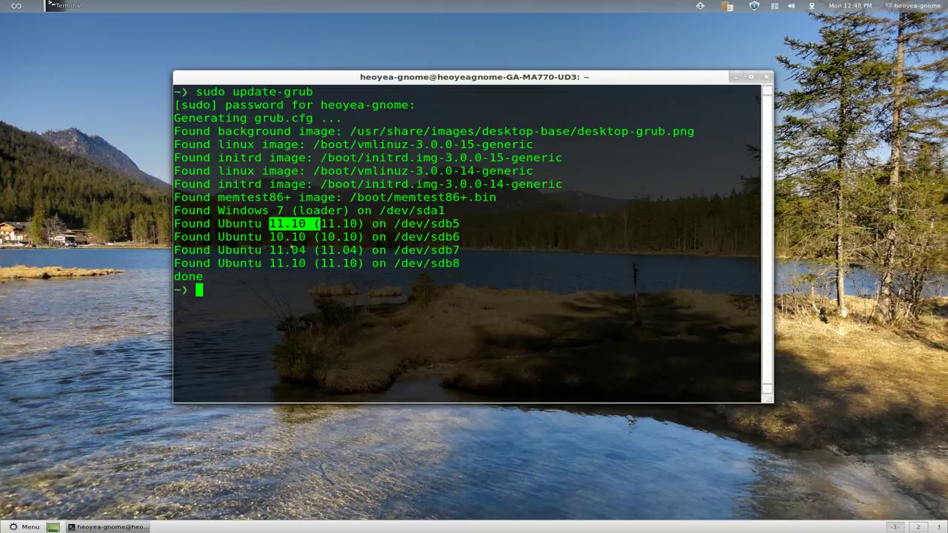
drag(268, 251, 335, 250)
drag(276, 264, 326, 263)
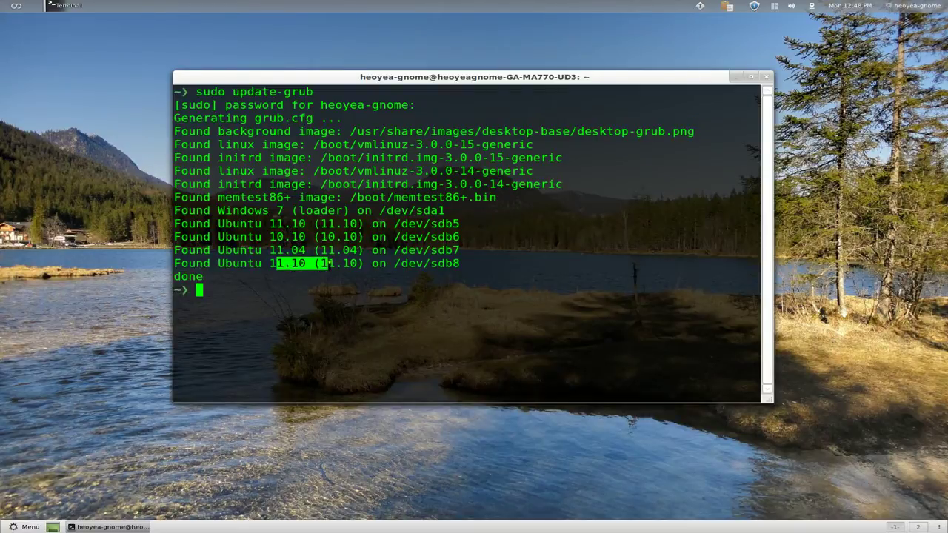
Highlight the Windows 7 (loader) line on /dev/sda1, then close the terminal.
drag(217, 210, 490, 212)
click(469, 228)
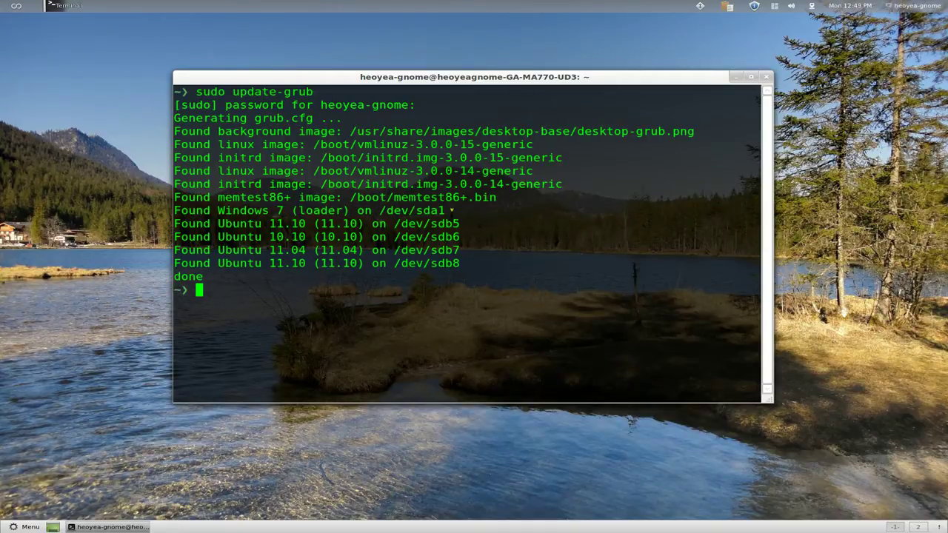
drag(451, 210, 174, 215)
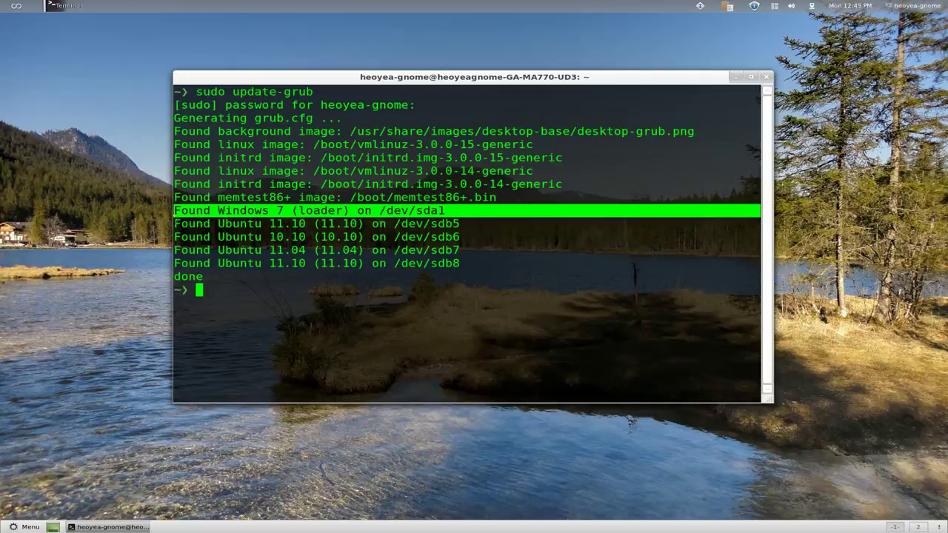
click(503, 217)
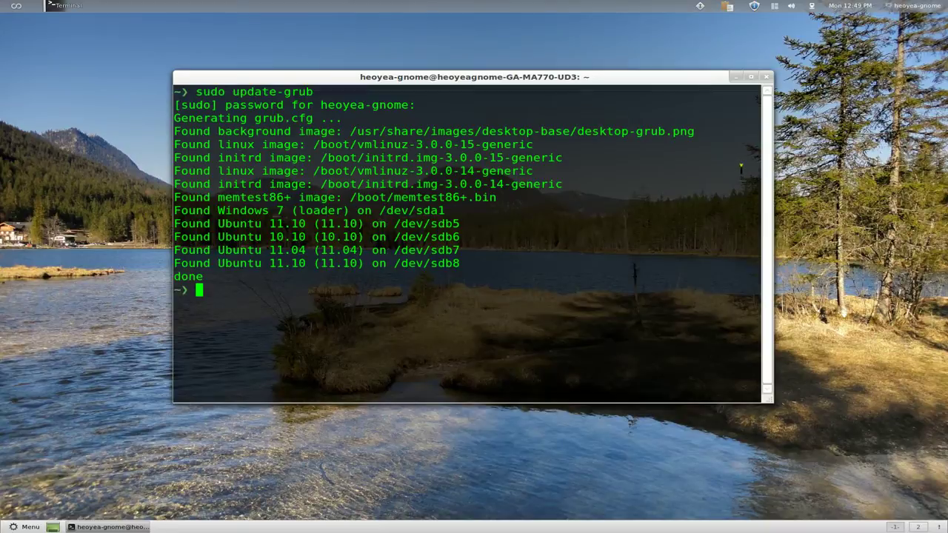
click(766, 77)
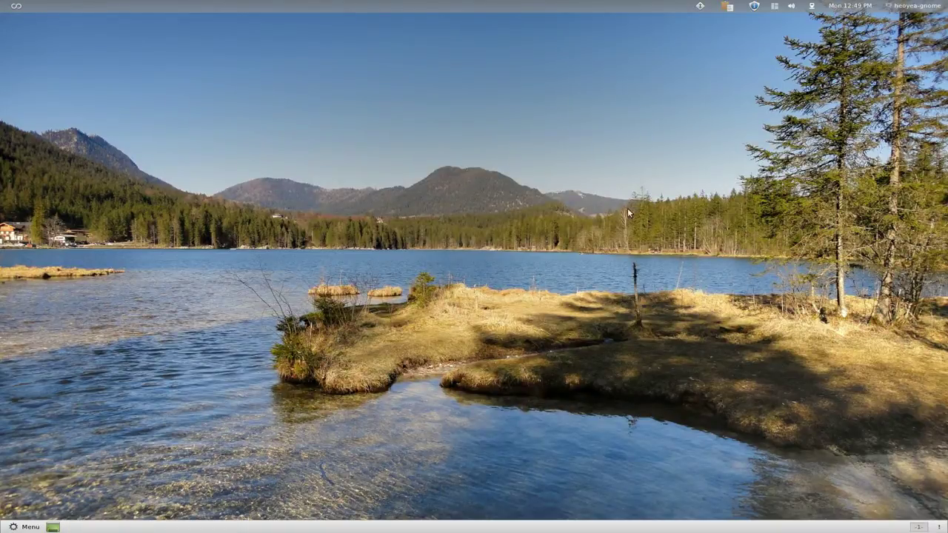